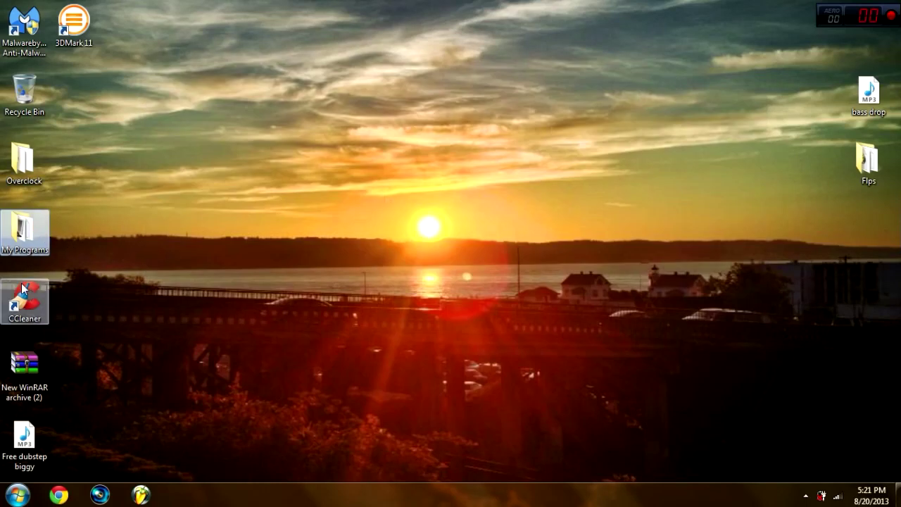
# Launch AMD OverDrive from the Overclock desktop folder and accept its overclocking warning.
pyautogui.doubleClick(21, 161)
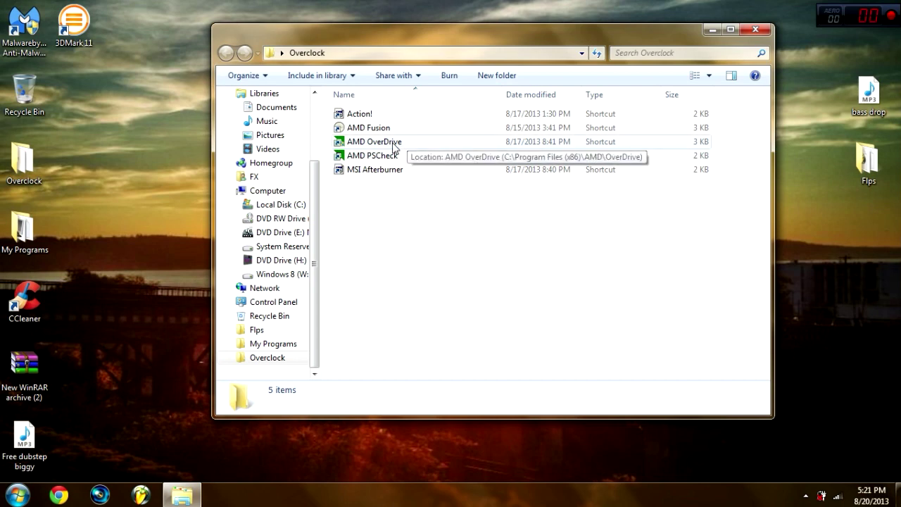
pyautogui.doubleClick(394, 144)
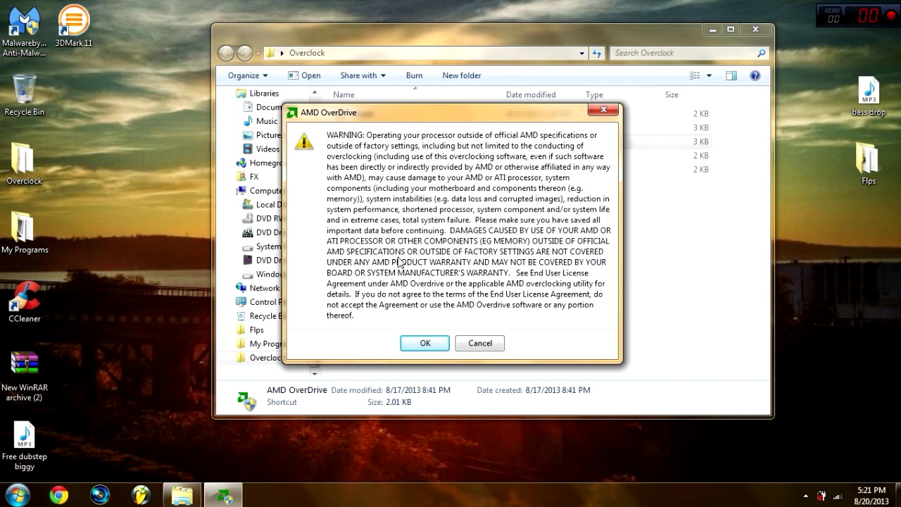
pyautogui.click(420, 345)
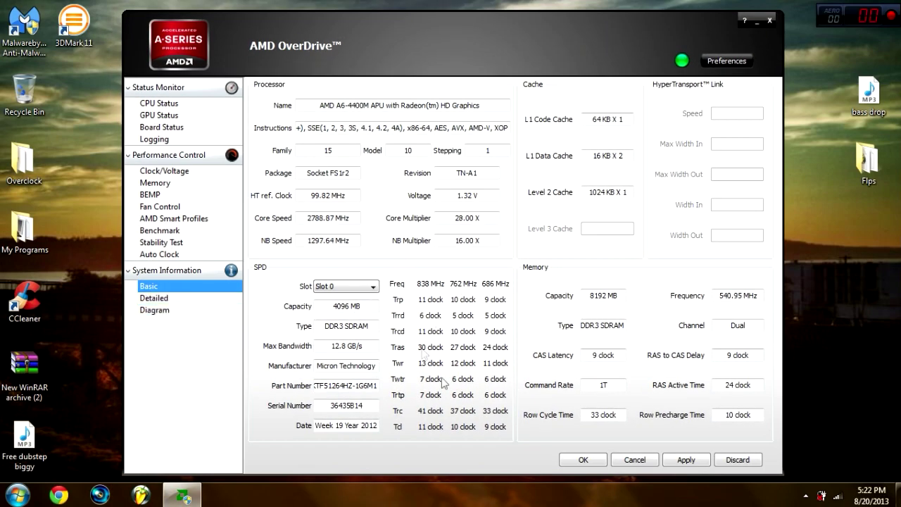
# Look through the memory slot choices in the SPD details of the basic system information.
pyautogui.click(374, 289)
pyautogui.click(352, 307)
pyautogui.click(356, 287)
pyautogui.click(356, 298)
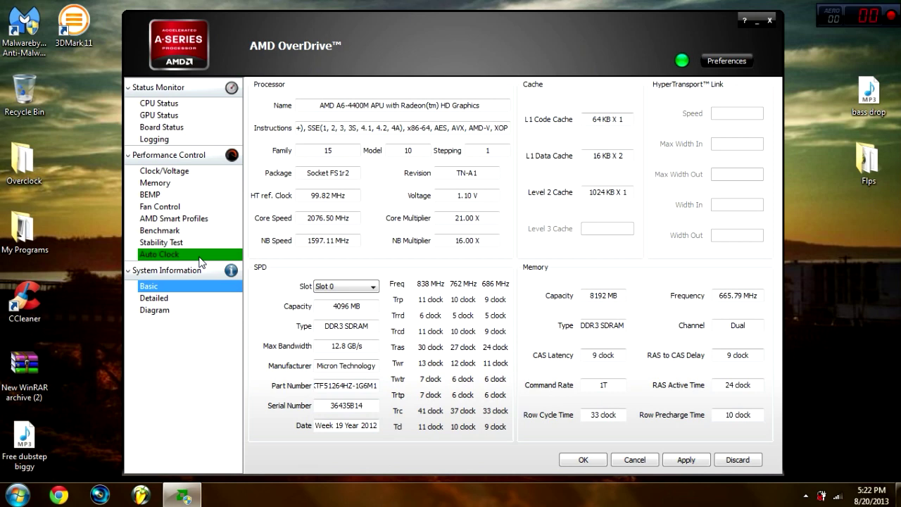
# Lower the integrated GPU (IGP) clock to 538 MHz in the clock and voltage settings and apply it.
pyautogui.click(154, 172)
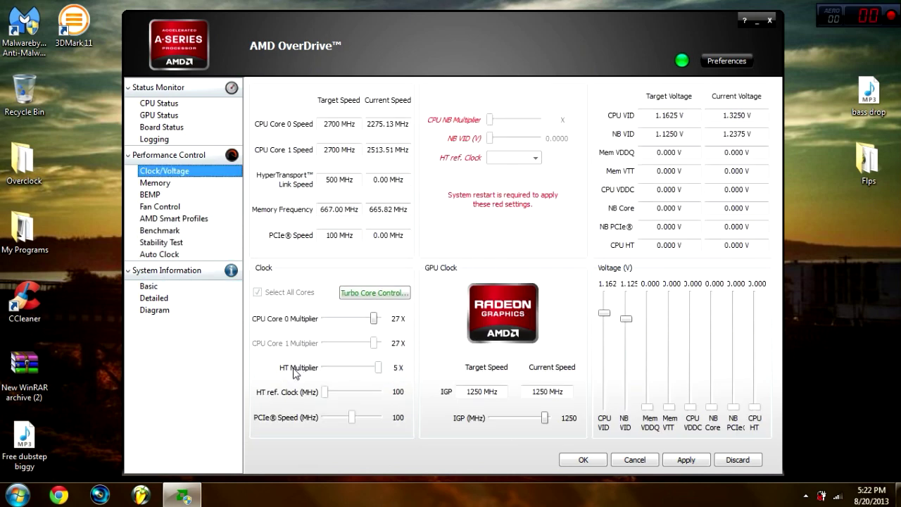
pyautogui.moveTo(545, 418); pyautogui.dragTo(504, 418)
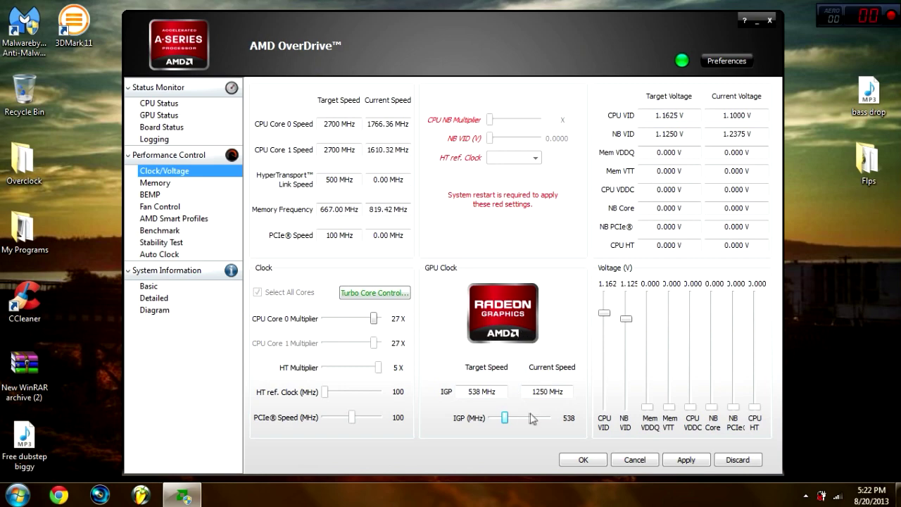
pyautogui.click(686, 460)
pyautogui.click(425, 337)
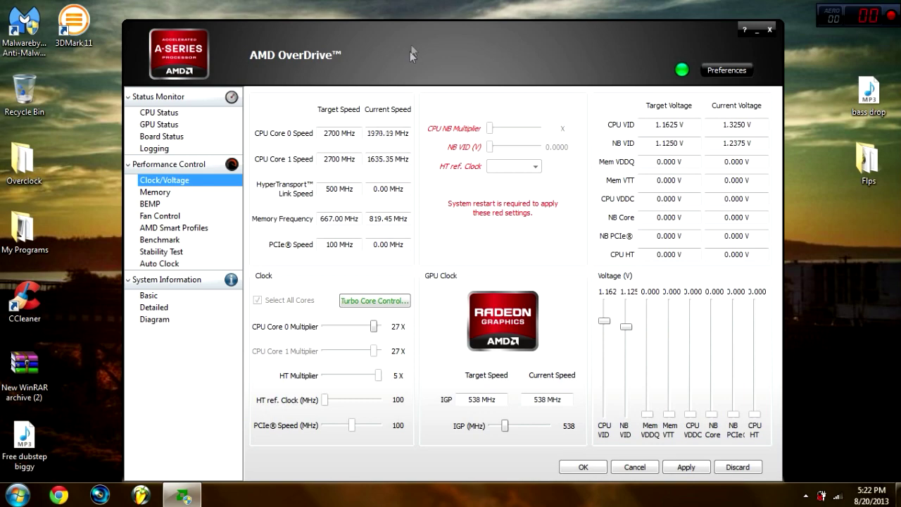
pyautogui.moveTo(410, 51); pyautogui.dragTo(412, 32)
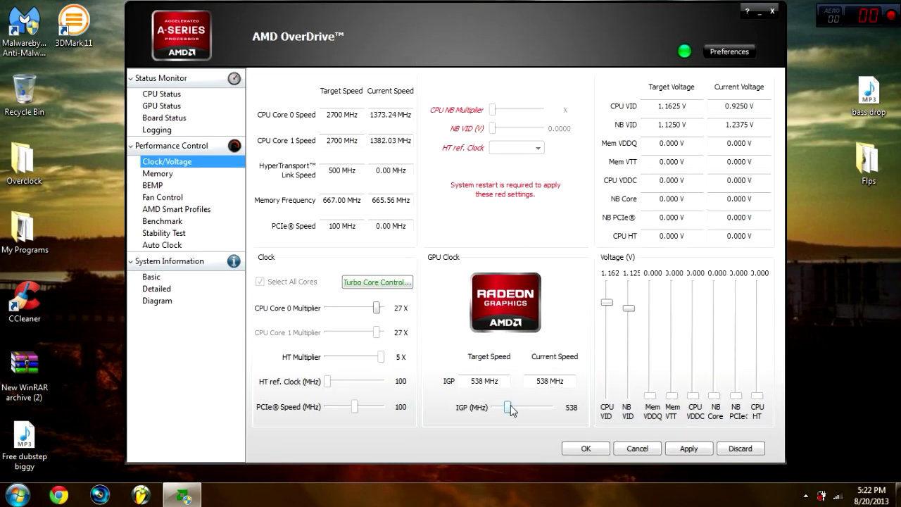
# Raise the IGP clock to 1157 MHz and apply it, accepting the overclocking warning.
pyautogui.moveTo(512, 411); pyautogui.dragTo(518, 413)
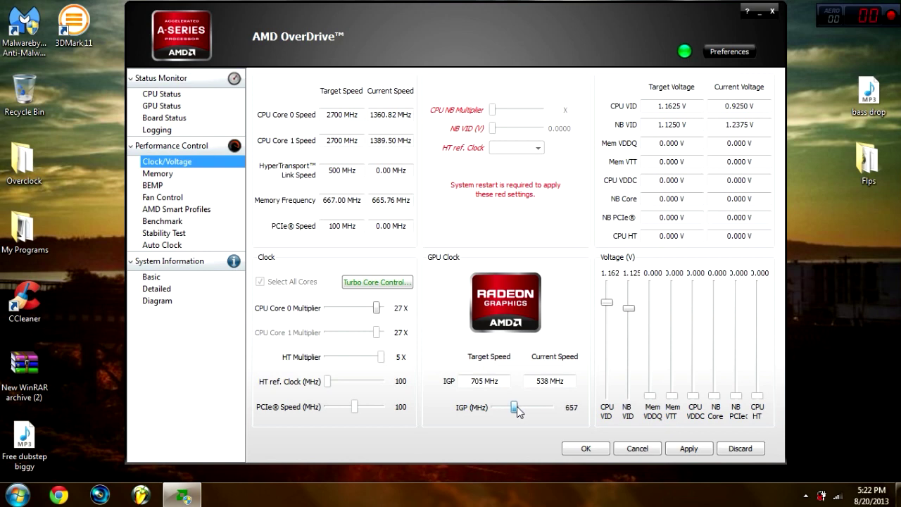
pyautogui.moveTo(518, 413); pyautogui.dragTo(546, 416)
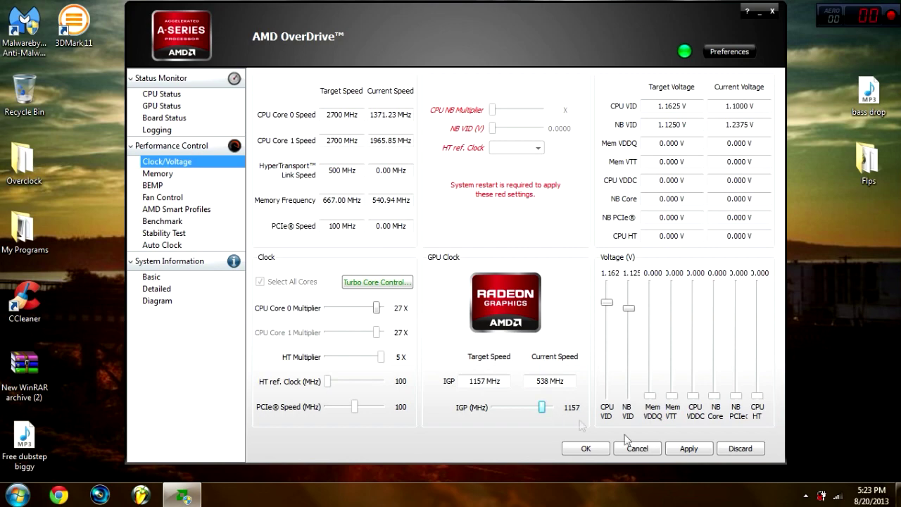
pyautogui.click(692, 448)
pyautogui.click(425, 343)
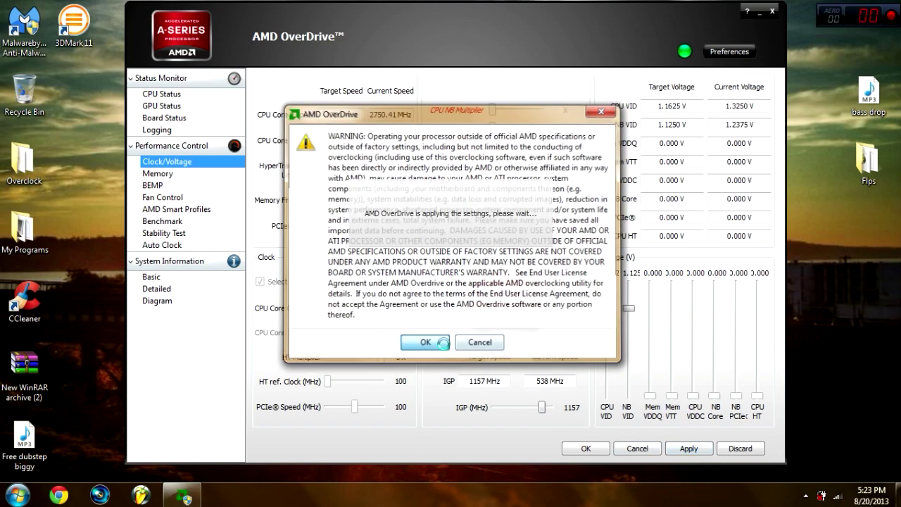
pyautogui.moveTo(498, 65); pyautogui.dragTo(502, 47)
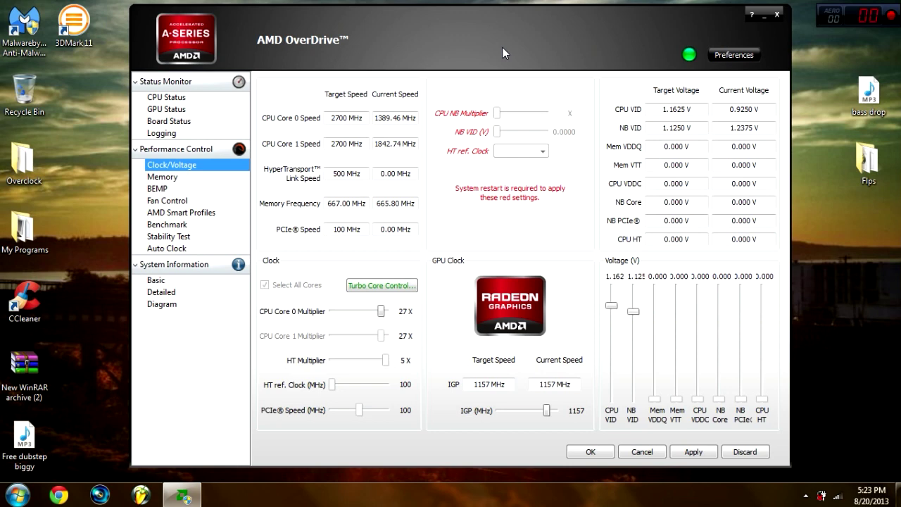
# Set the IGP clock to exactly 1200 MHz and apply it, accepting the overclocking warning.
pyautogui.moveTo(548, 412); pyautogui.dragTo(552, 413)
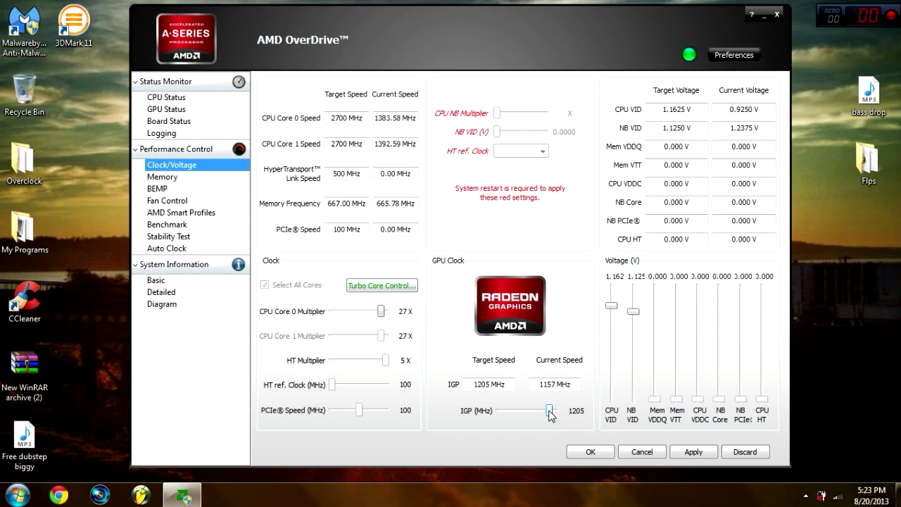
pyautogui.press('Left')
pyautogui.press('Left')
pyautogui.press('Left')
pyautogui.press('Left')
pyautogui.press('Left')
pyautogui.click(693, 452)
pyautogui.click(422, 339)
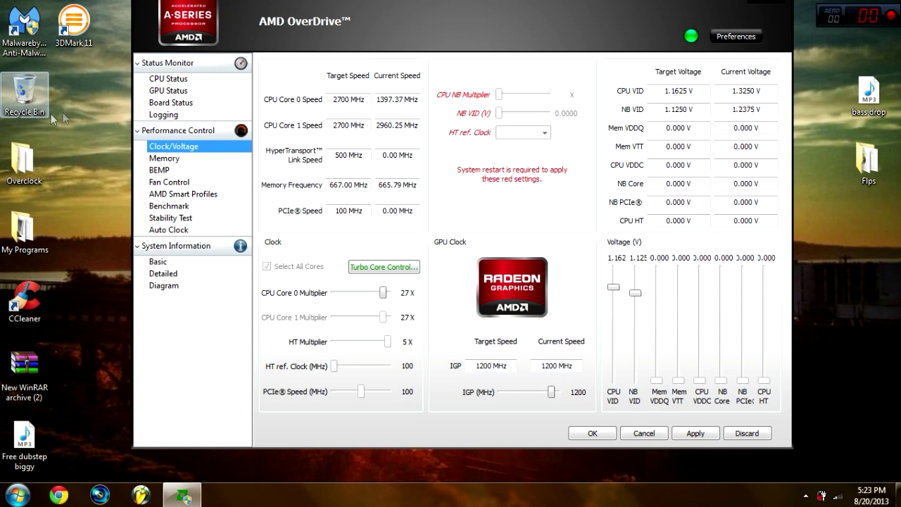
# Check the GPU status readings in the status monitor and return to the clock and voltage settings.
pyautogui.click(183, 103)
pyautogui.click(177, 91)
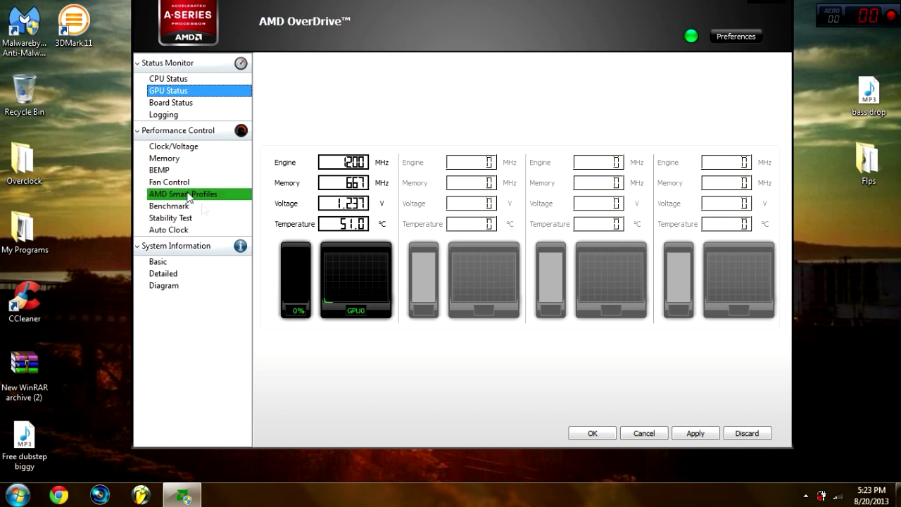
pyautogui.click(174, 80)
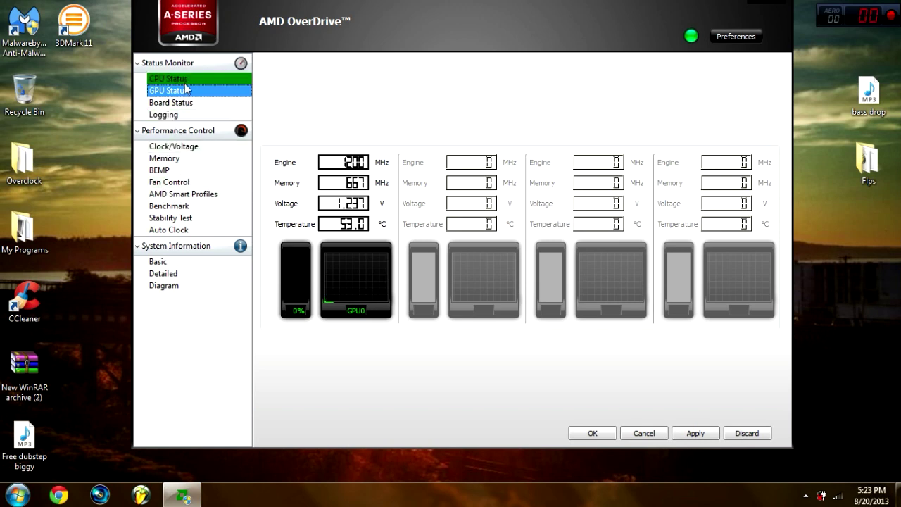
pyautogui.click(201, 146)
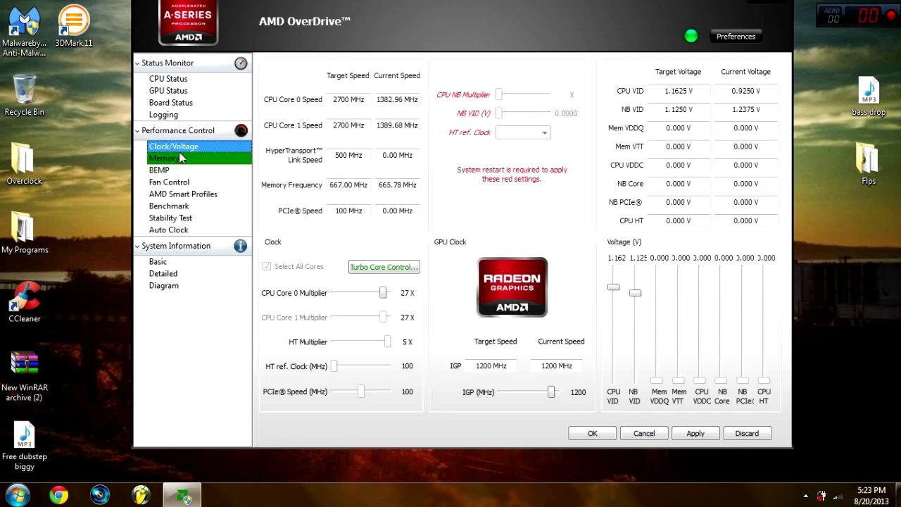
# Run AMD PSCheck as administrator from the Overclock desktop folder and move its window fully into view.
pyautogui.doubleClick(24, 161)
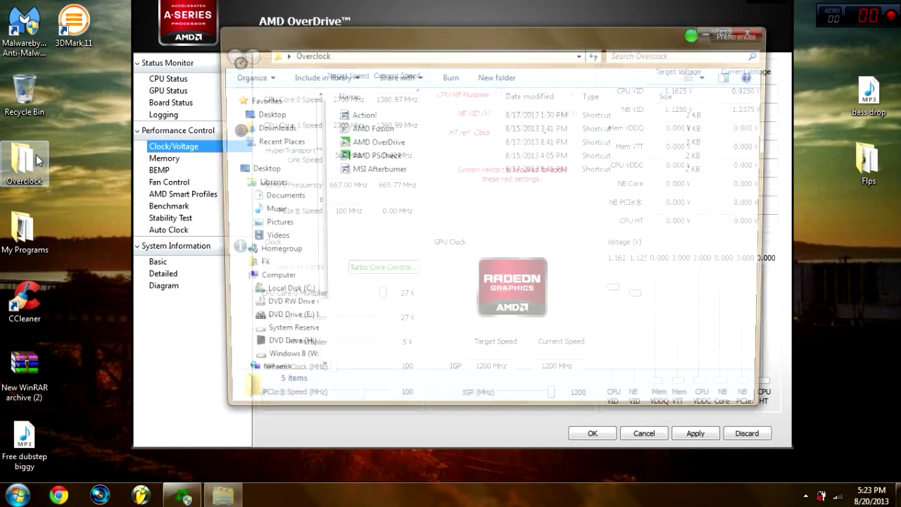
pyautogui.rightClick(368, 155)
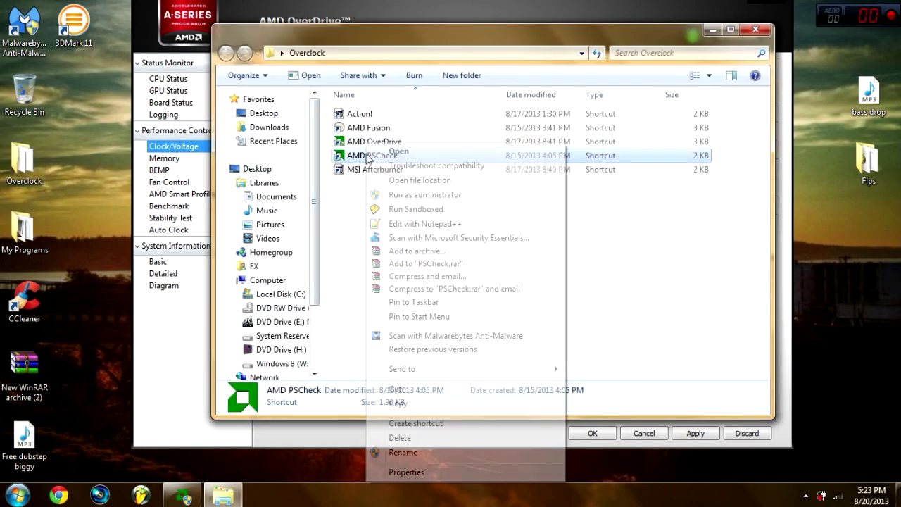
pyautogui.click(405, 197)
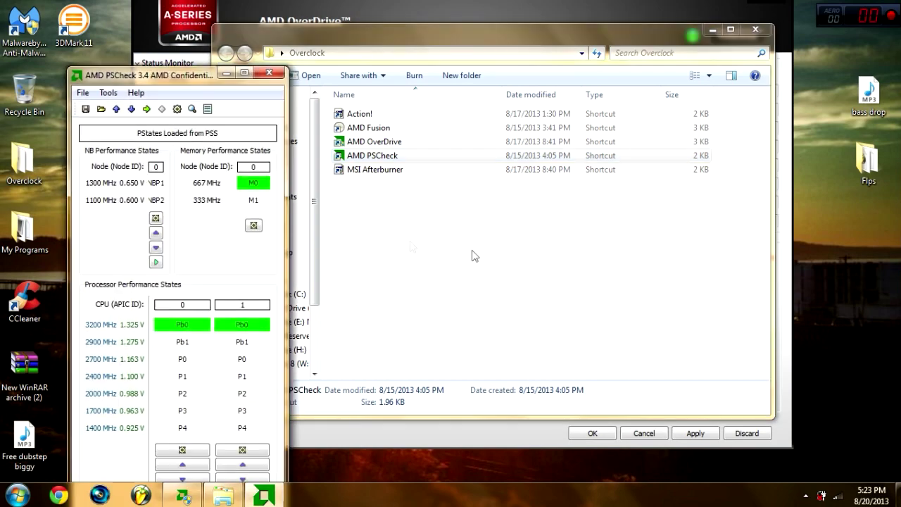
pyautogui.moveTo(199, 79); pyautogui.dragTo(213, 14)
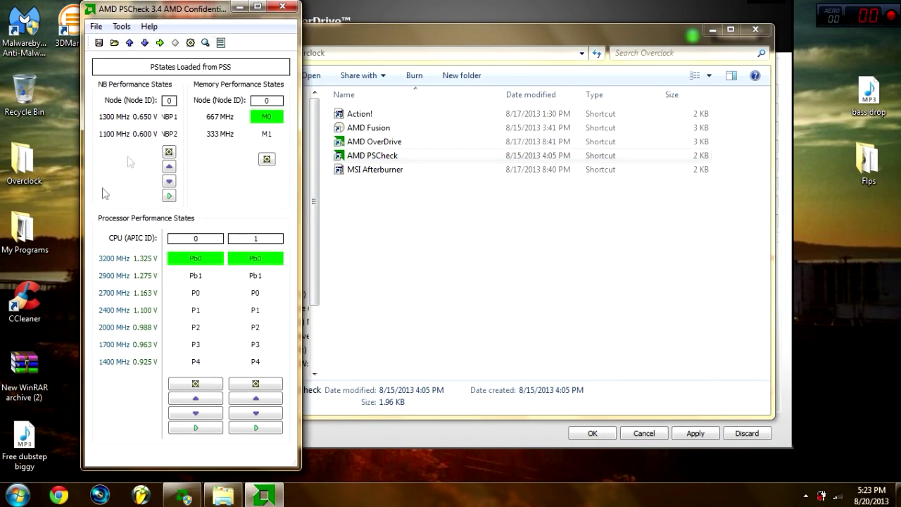
# Open the P-state configuration in PSCheck's CPU settings with all cores selected for saving.
pyautogui.click(191, 44)
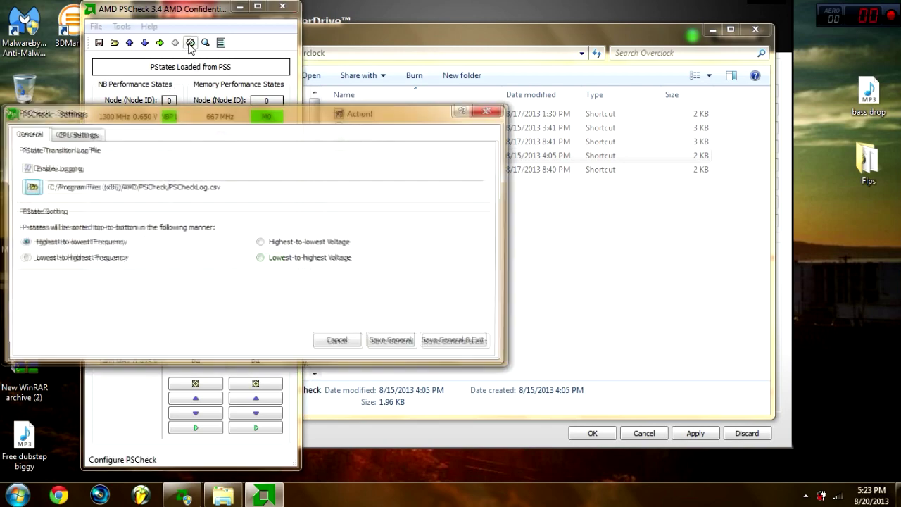
pyautogui.moveTo(115, 124); pyautogui.dragTo(251, 98)
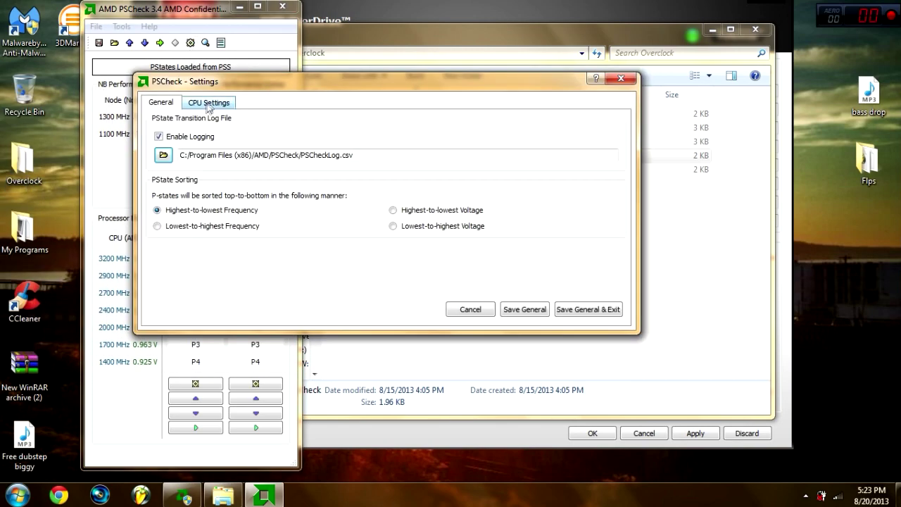
pyautogui.click(209, 103)
pyautogui.click(173, 154)
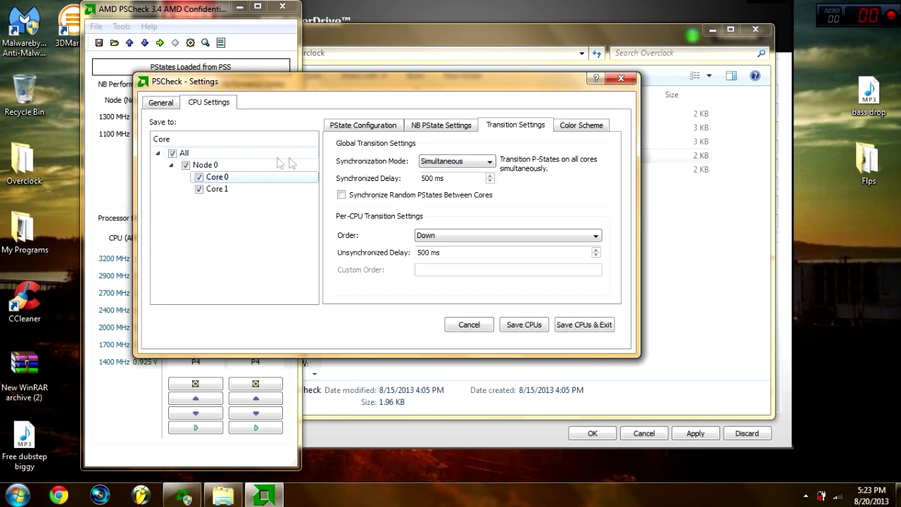
pyautogui.click(355, 127)
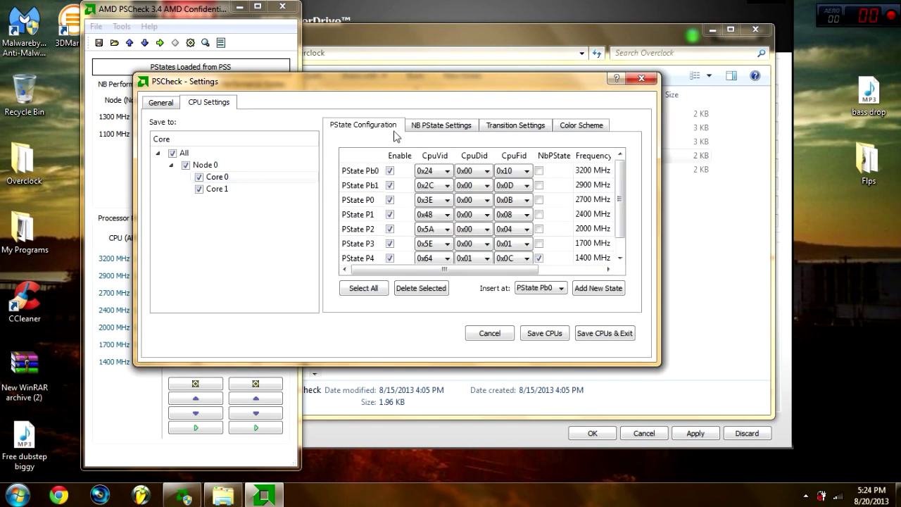
# Disable P-states Pb1, P0, P1, P2, P3 and P4, keep only Pb0 enabled, and save the CPU settings and exit.
pyautogui.click(390, 185)
pyautogui.click(390, 214)
pyautogui.click(390, 228)
pyautogui.click(390, 244)
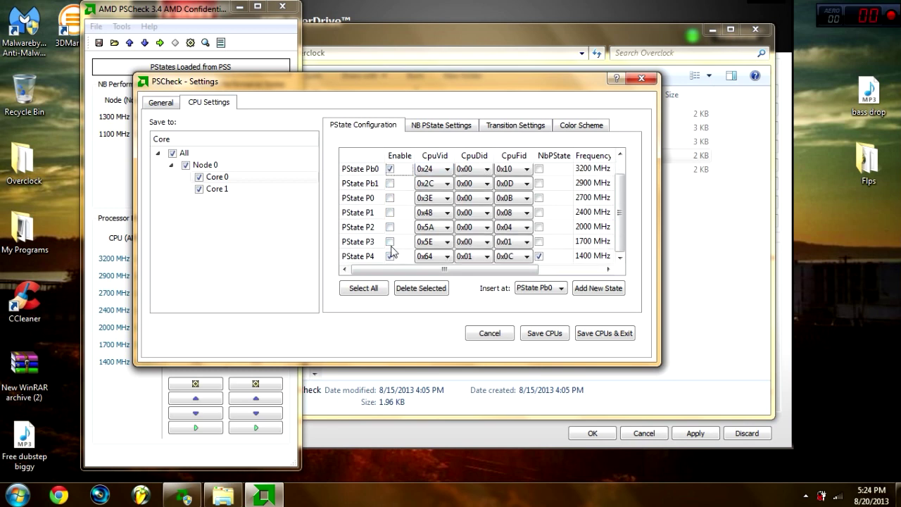
pyautogui.click(390, 256)
pyautogui.click(390, 169)
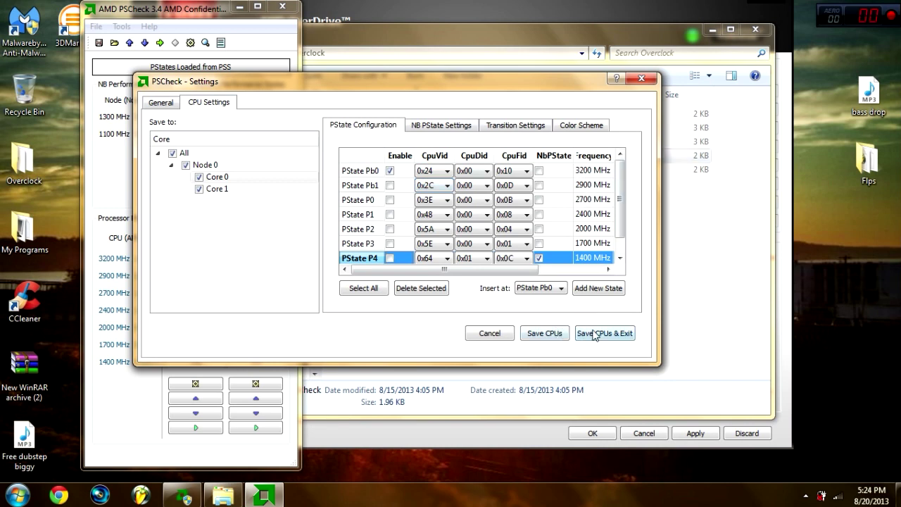
pyautogui.click(390, 185)
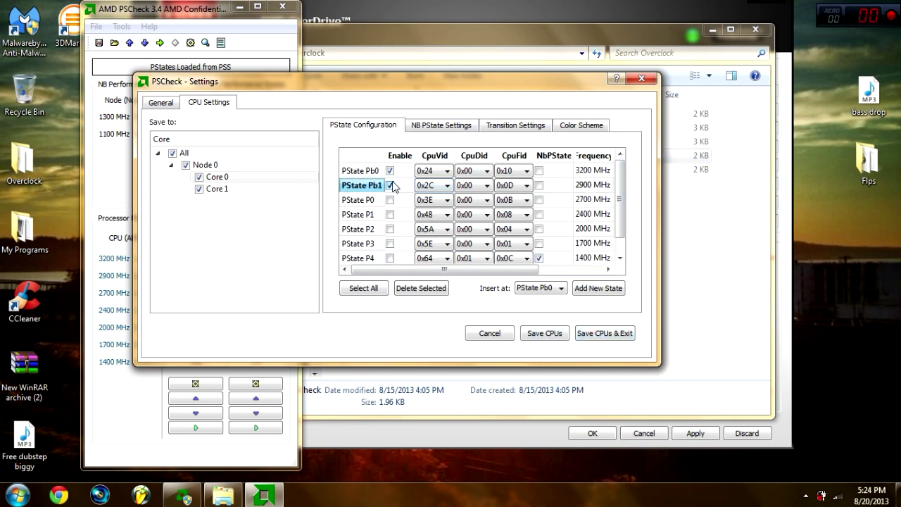
pyautogui.click(390, 188)
pyautogui.click(730, 367)
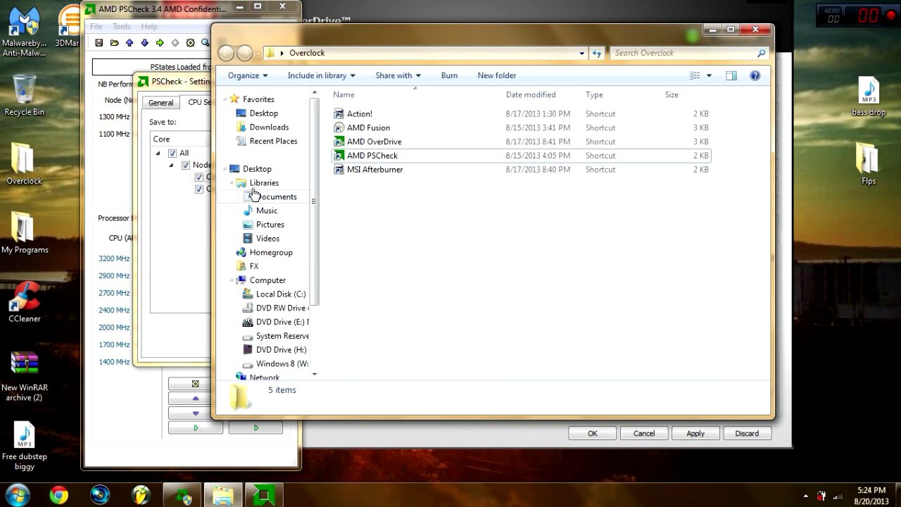
pyautogui.click(164, 202)
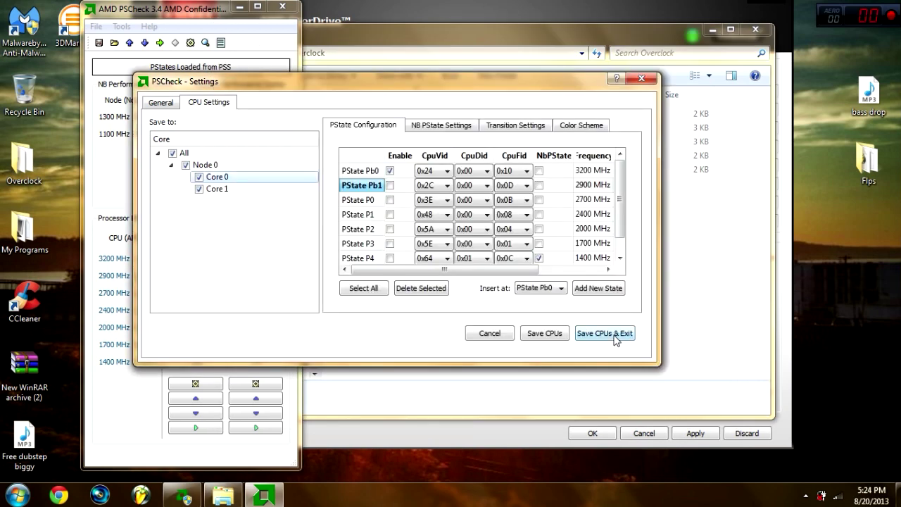
pyautogui.click(615, 336)
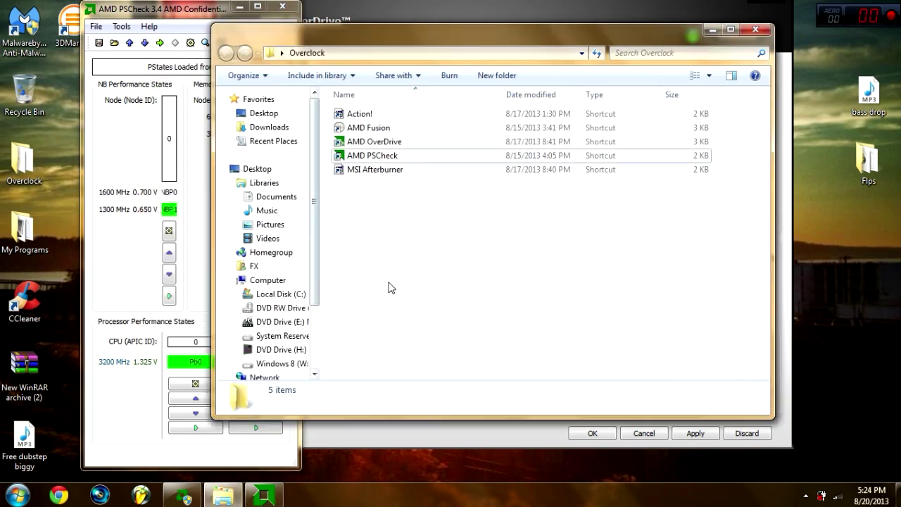
# Switch back to AMD OverDrive and check the CPU status readings for both cores.
pyautogui.moveTo(333, 33); pyautogui.dragTo(333, 147)
pyautogui.click(505, 63)
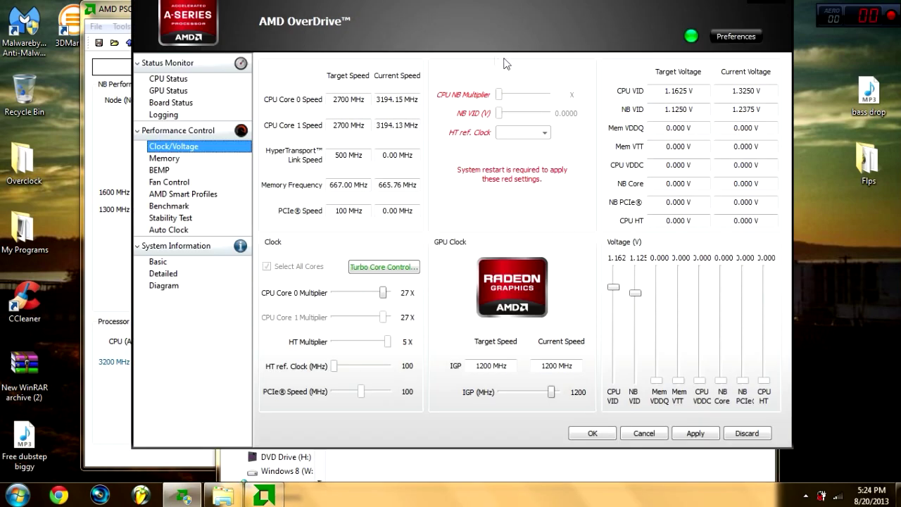
pyautogui.click(196, 64)
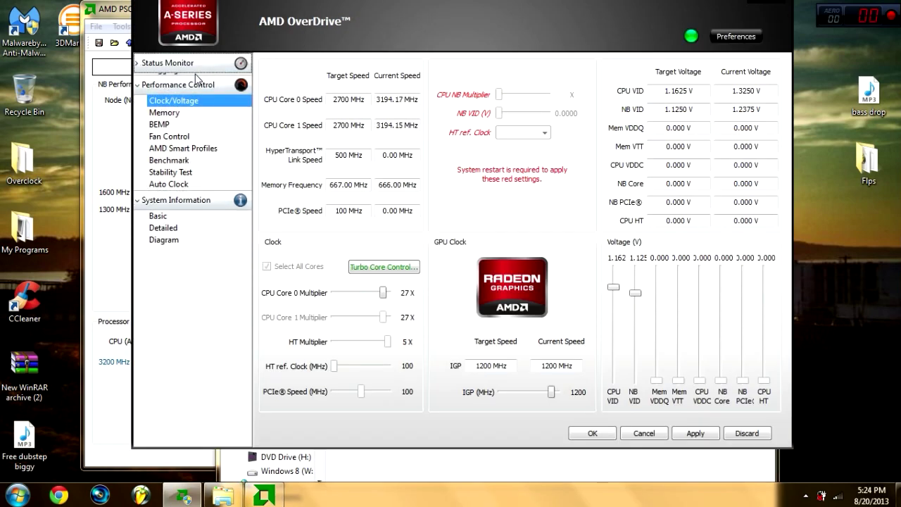
pyautogui.click(188, 81)
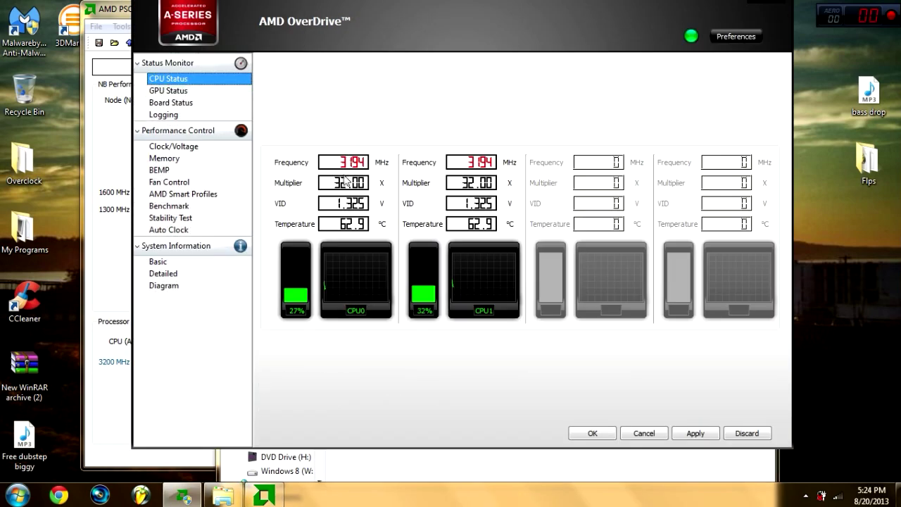
# Minimize the Overclock folder, AMD OverDrive and PSCheck windows to clear the desktop.
pyautogui.click(470, 463)
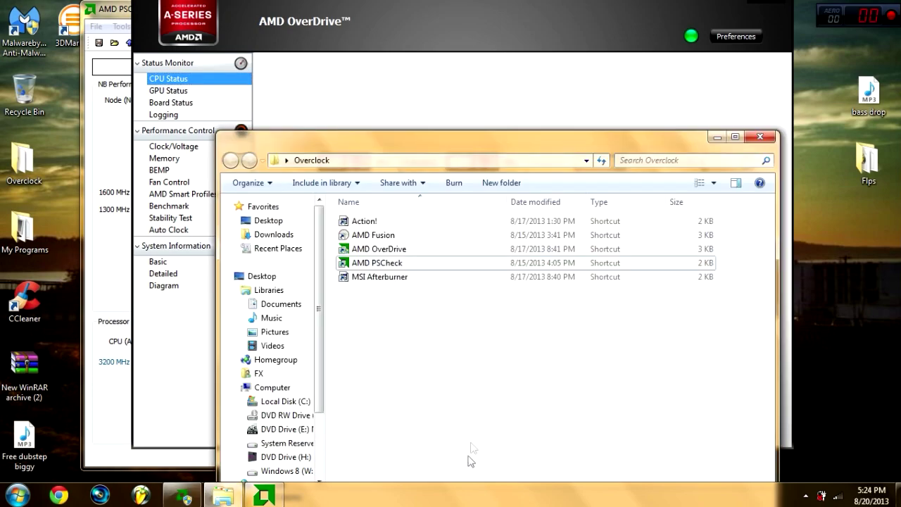
pyautogui.click(716, 137)
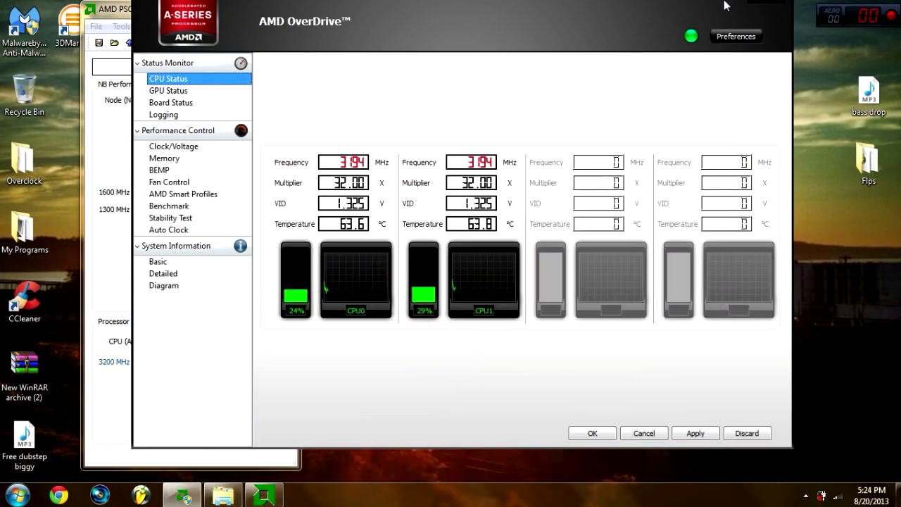
pyautogui.moveTo(725, 6); pyautogui.dragTo(709, 140)
pyautogui.click(752, 133)
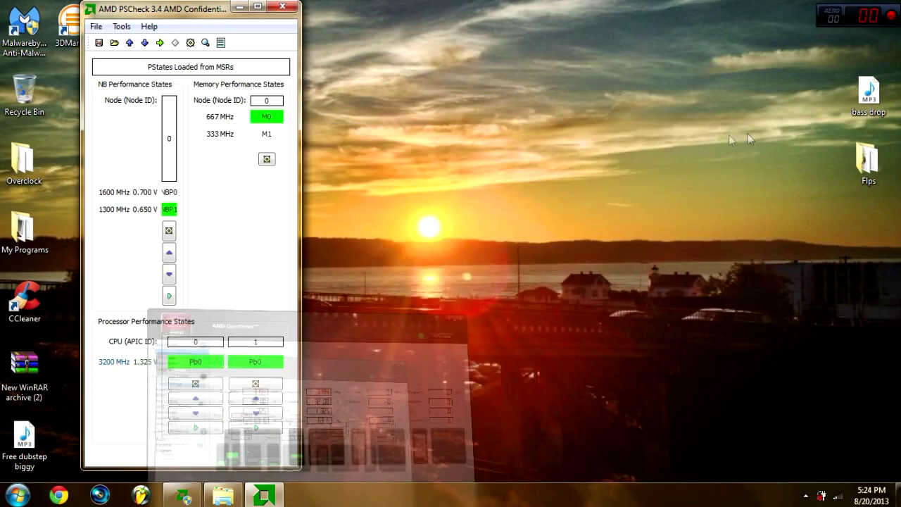
pyautogui.click(241, 7)
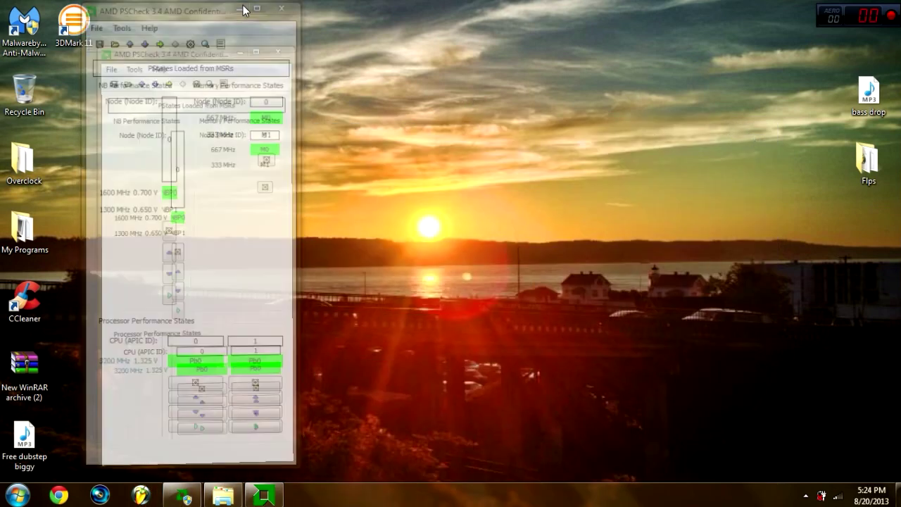
# Restore AMD OverDrive, move its window fully into view, check the CPU status readings, and minimize it.
pyautogui.click(183, 495)
pyautogui.click(155, 316)
pyautogui.moveTo(377, 176); pyautogui.dragTo(387, 54)
pyautogui.click(169, 184)
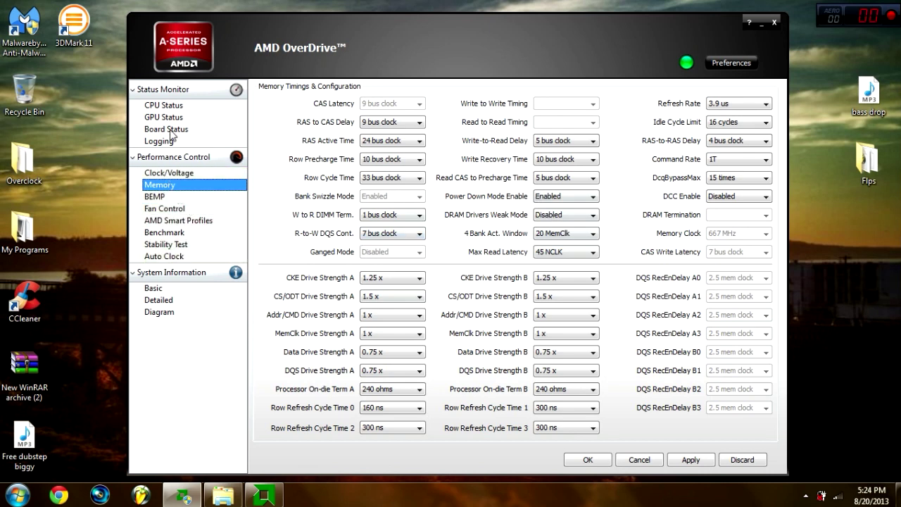
pyautogui.click(189, 111)
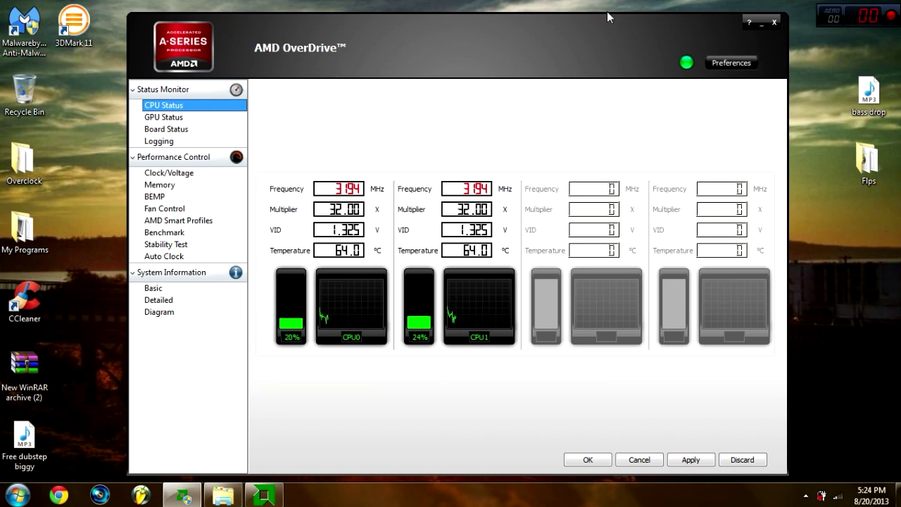
pyautogui.click(761, 27)
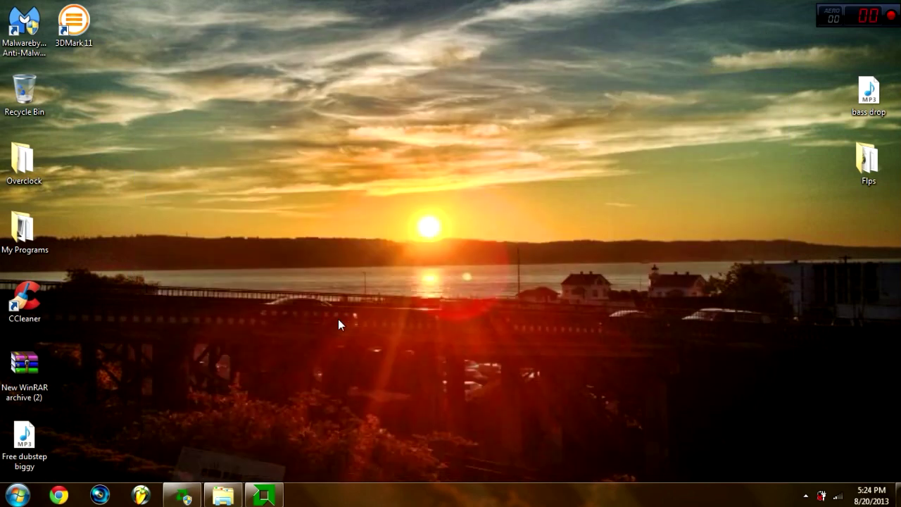
pyautogui.click(807, 497)
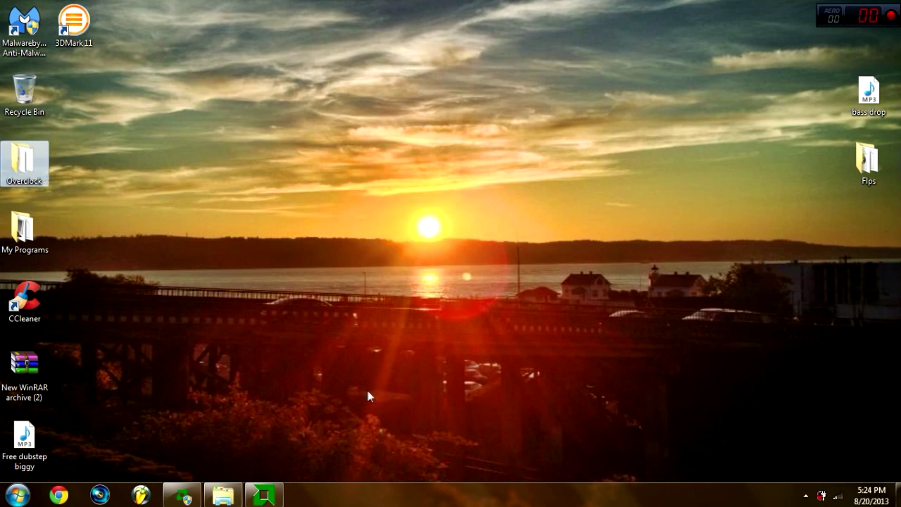
pyautogui.click(807, 495)
pyautogui.click(807, 495)
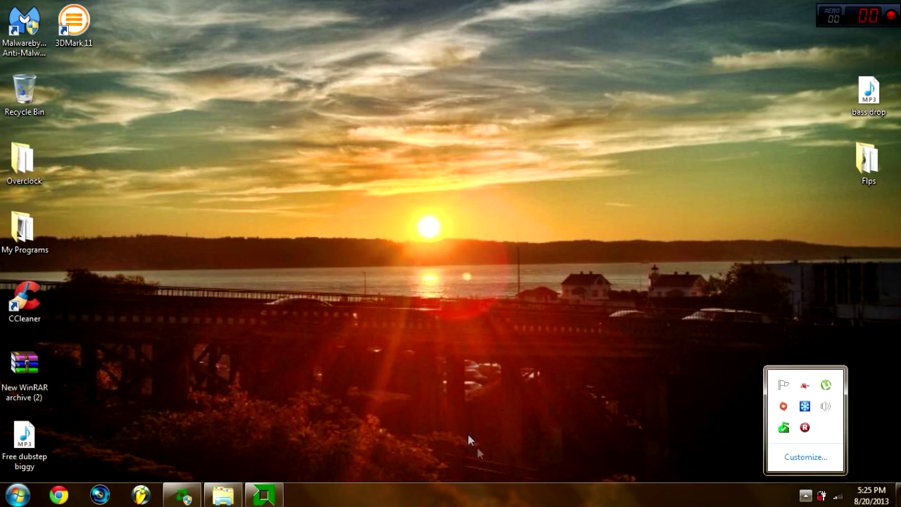
# Close the Overclock folder window and recheck the CPU status in AMD OverDrive, leaving OverDrive and PSCheck minimized.
pyautogui.click(225, 493)
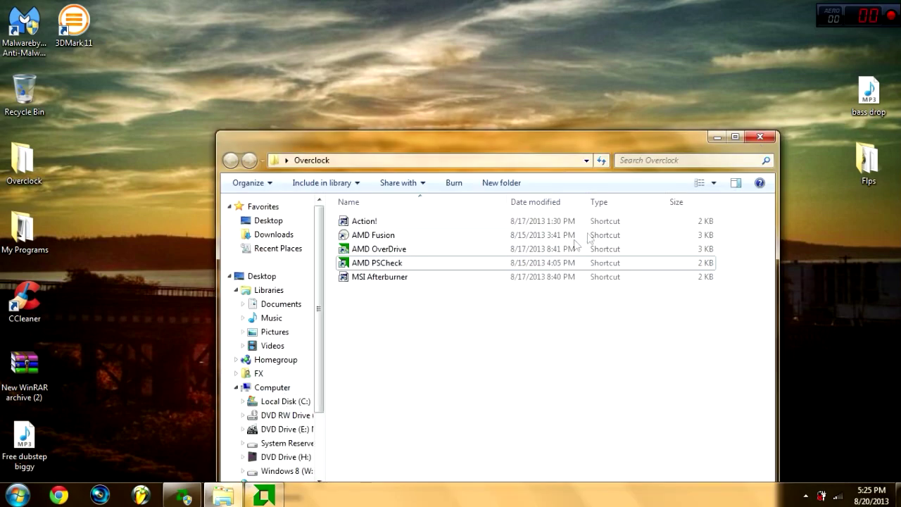
pyautogui.click(753, 138)
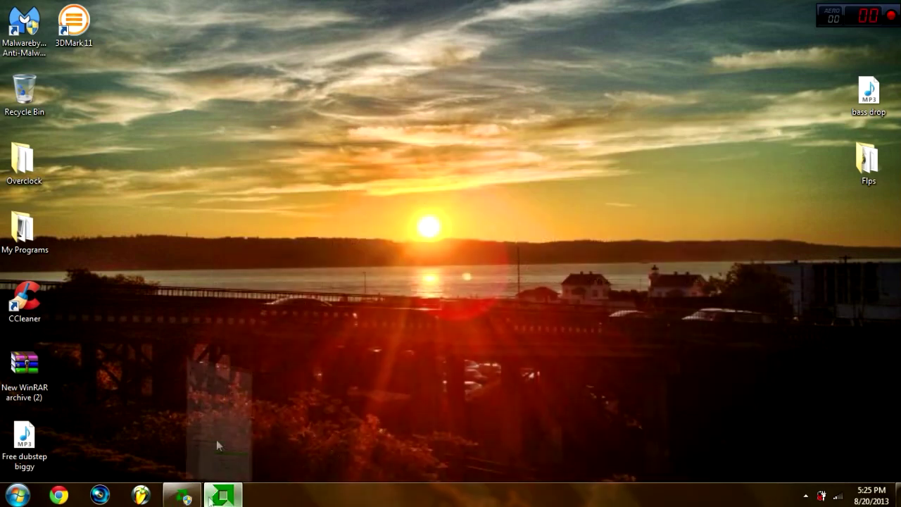
pyautogui.click(216, 439)
pyautogui.click(239, 6)
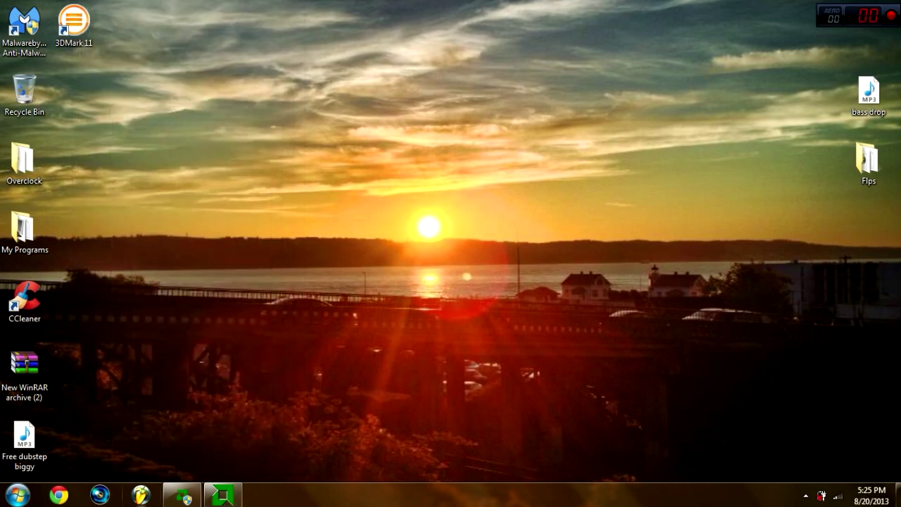
pyautogui.click(184, 495)
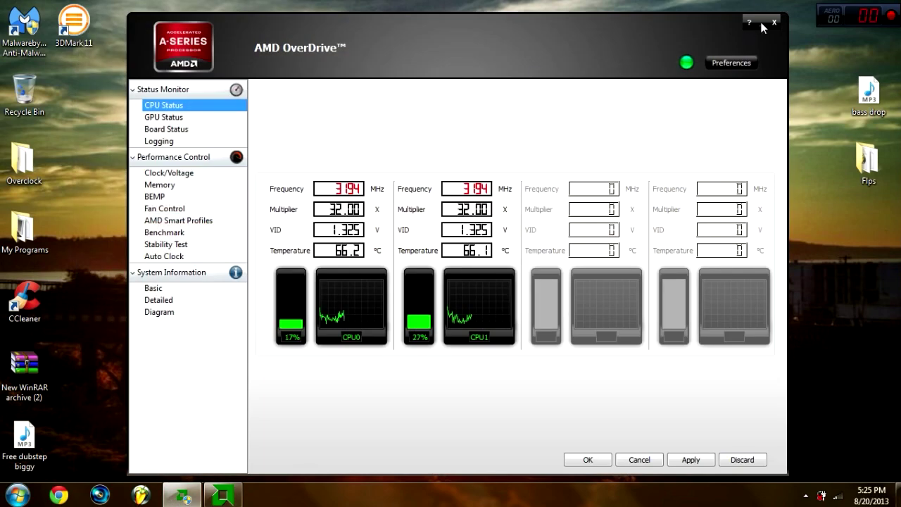
pyautogui.click(761, 23)
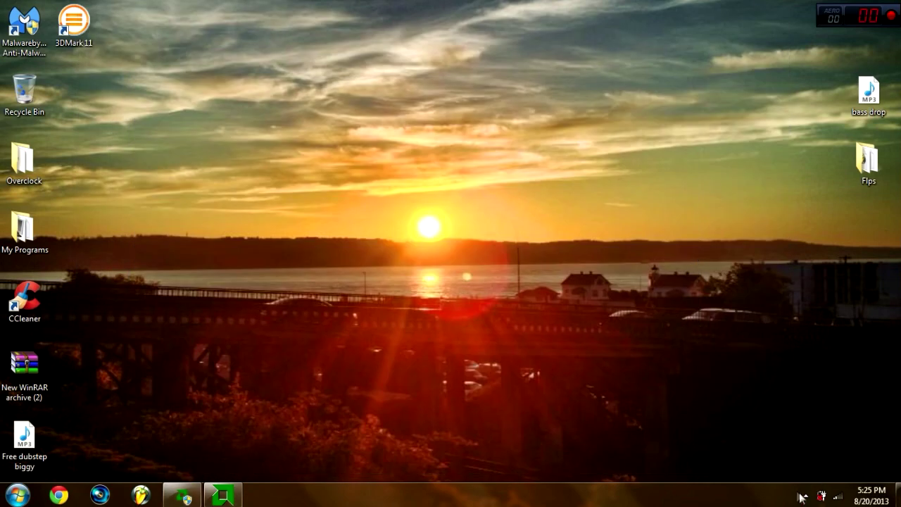
# Start Origin from the My Programs desktop folder and close the folder window.
pyautogui.click(802, 496)
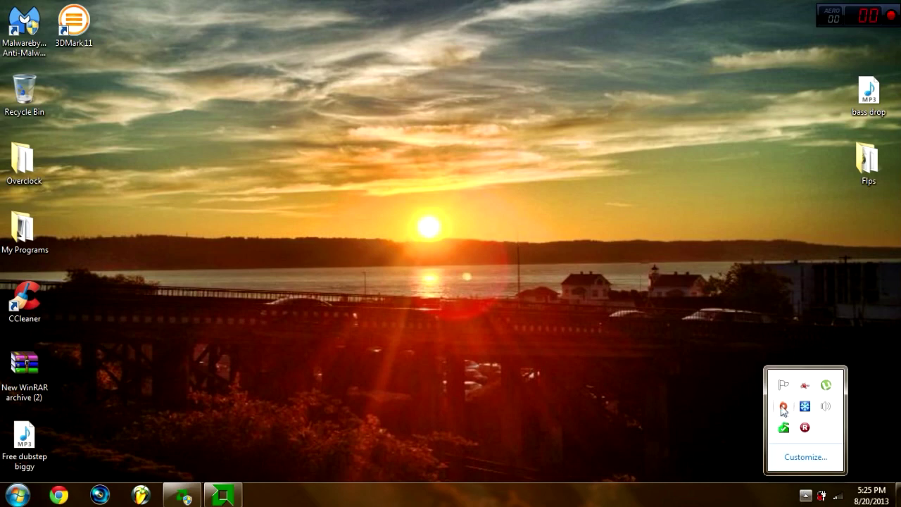
pyautogui.doubleClick(22, 228)
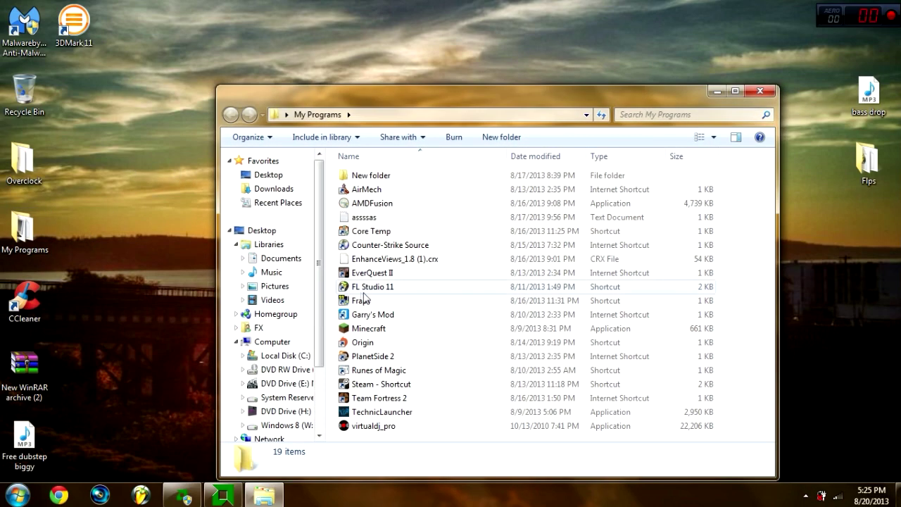
pyautogui.click(366, 344)
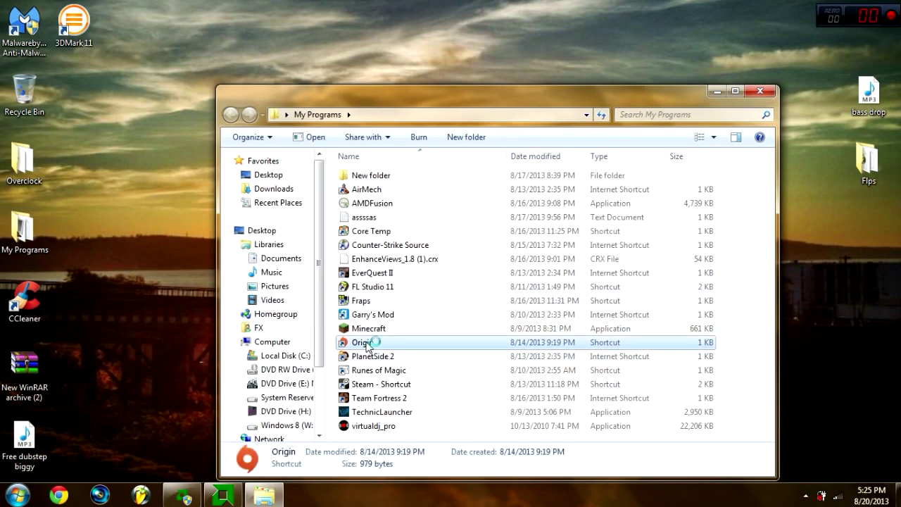
pyautogui.click(761, 91)
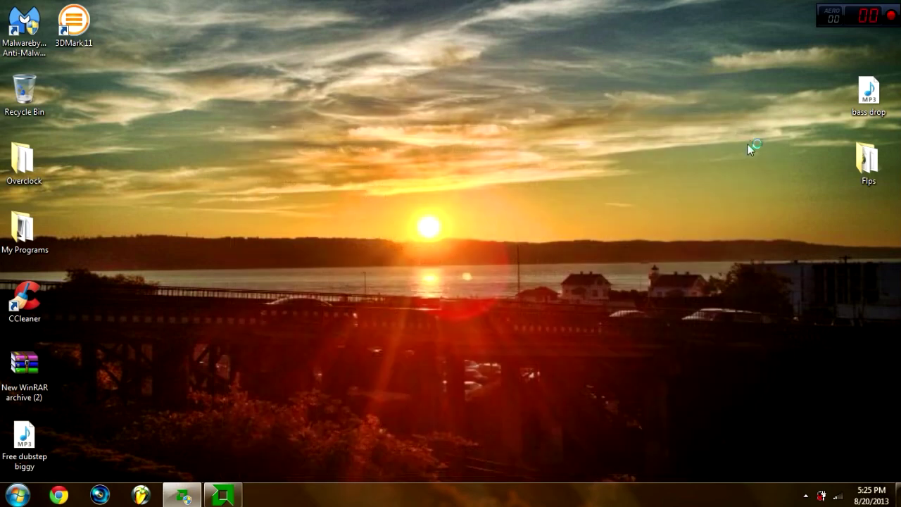
pyautogui.click(805, 496)
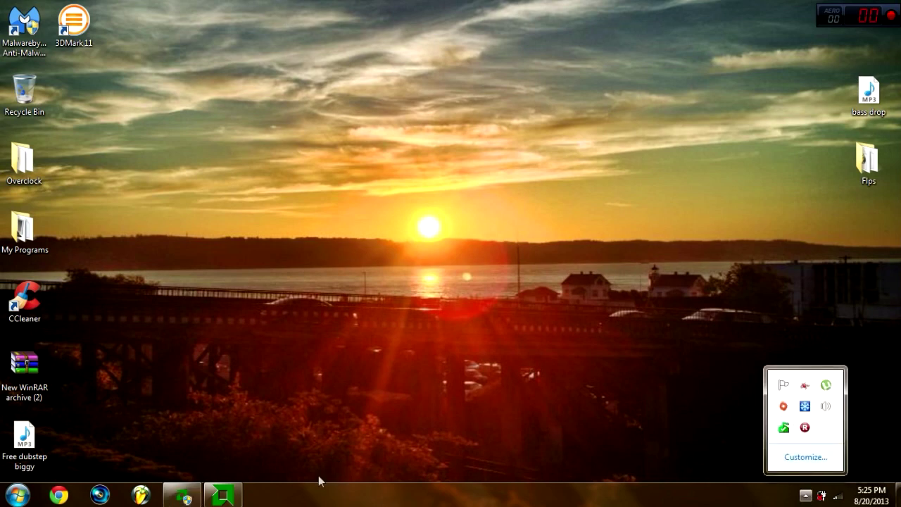
pyautogui.click(778, 499)
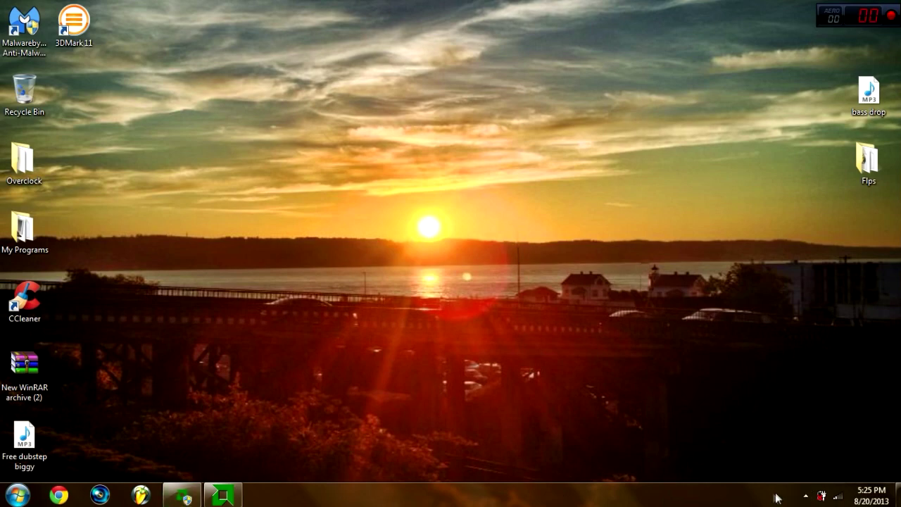
pyautogui.click(807, 498)
pyautogui.click(805, 428)
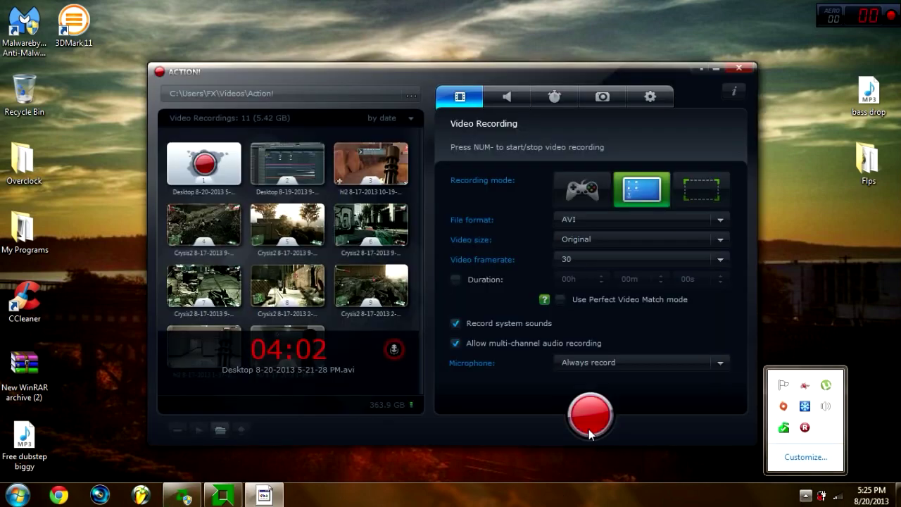
pyautogui.click(695, 68)
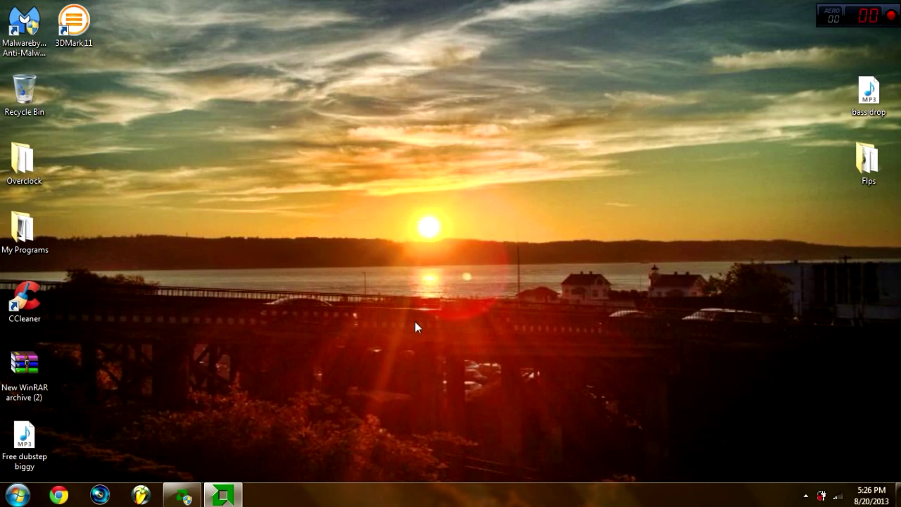
# Launch Crysis 2 Maximum Edition from the Origin game library and dismiss the Origin window.
pyautogui.click(806, 495)
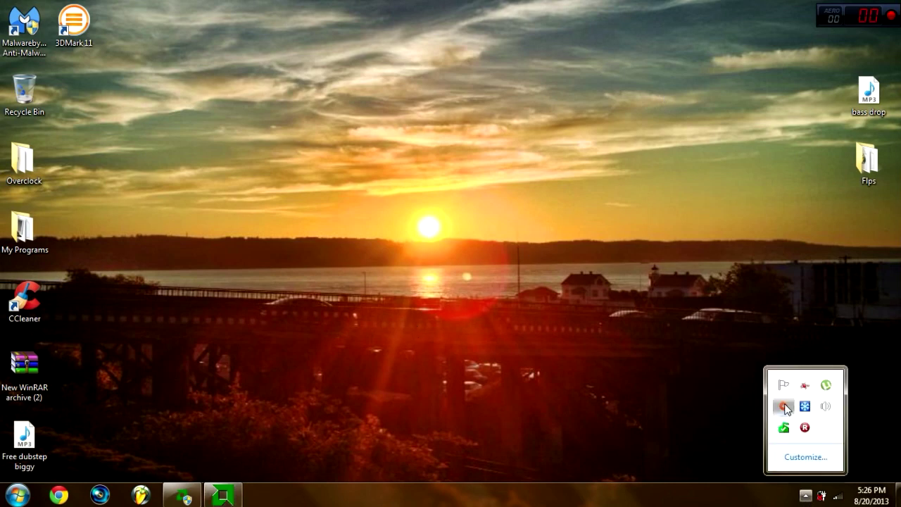
pyautogui.click(780, 407)
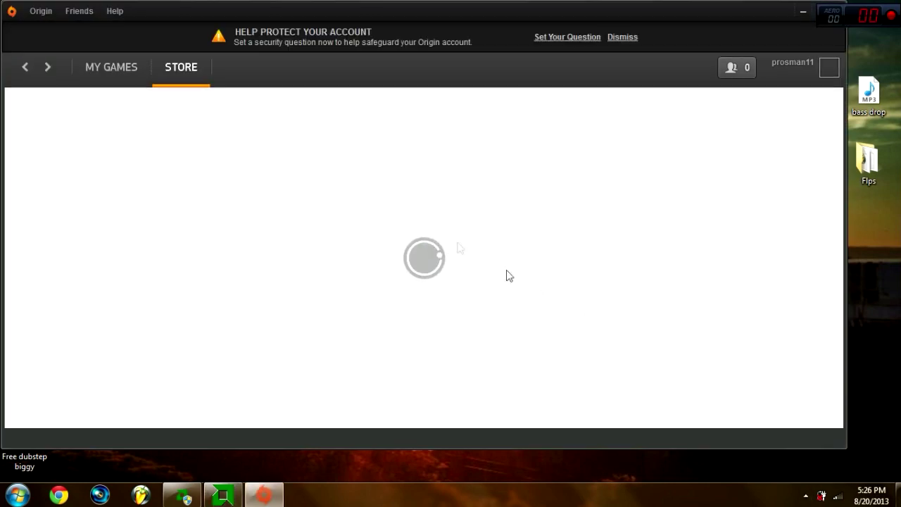
pyautogui.click(111, 67)
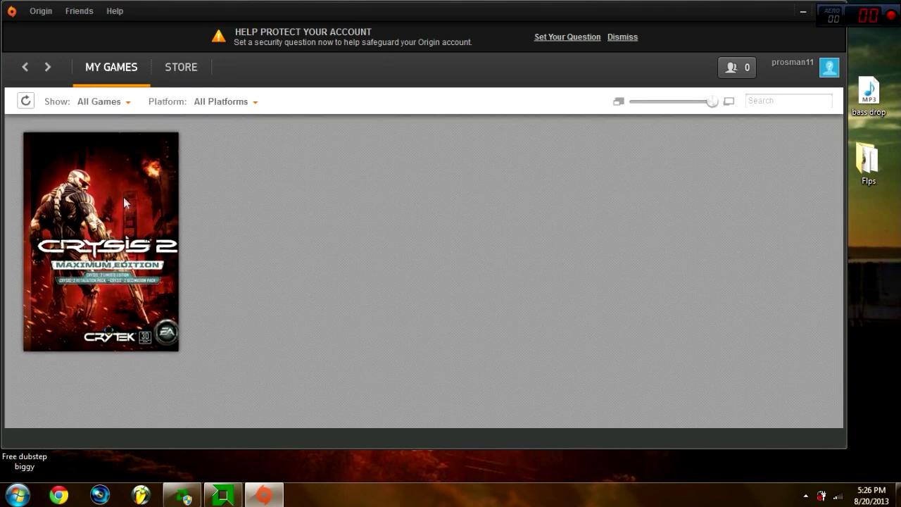
pyautogui.moveTo(124, 201)
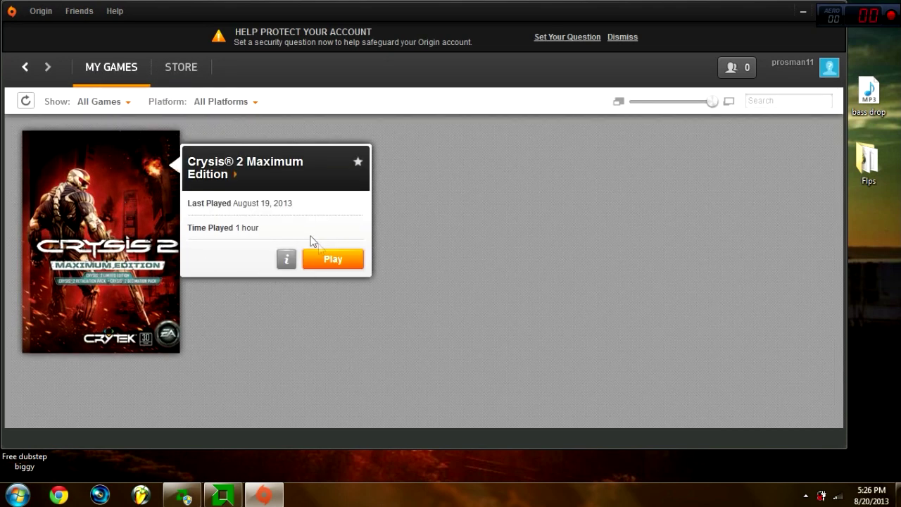
pyautogui.click(334, 261)
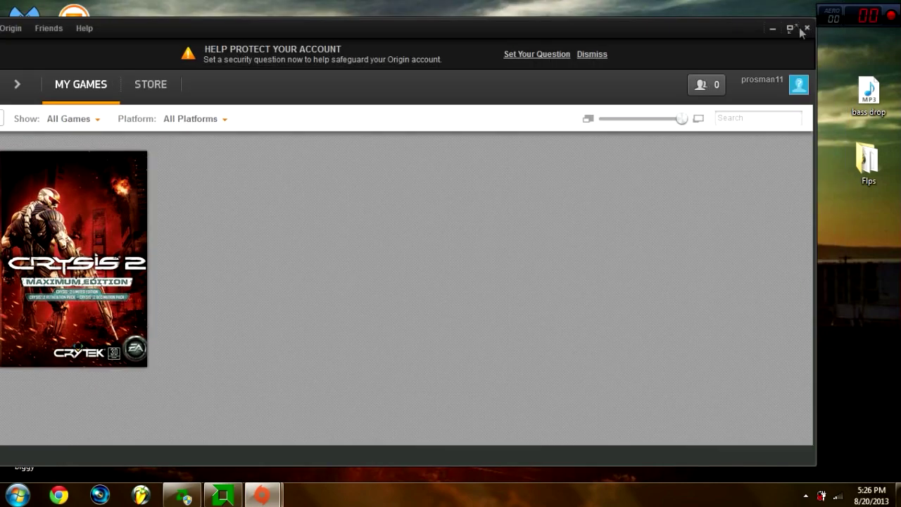
pyautogui.click(786, 30)
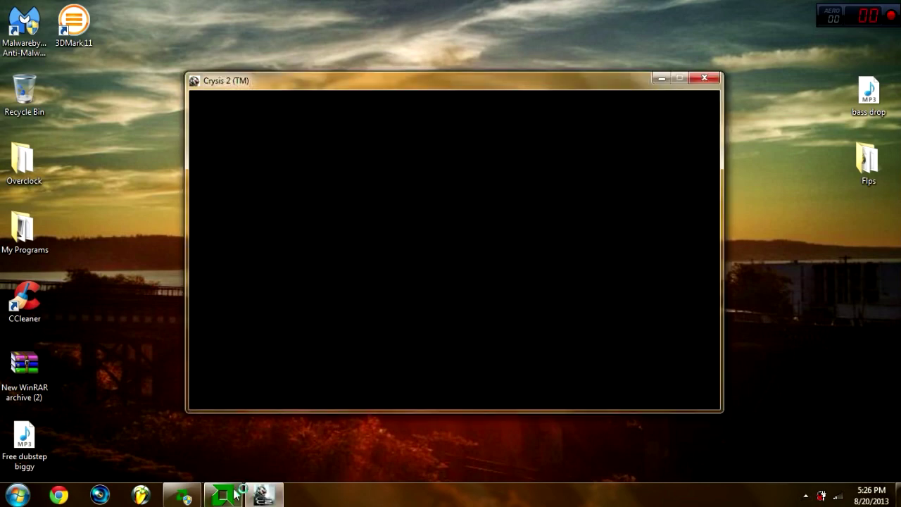
# Check the CPU status and the clock and voltage readings in AMD OverDrive, and return to the Crysis 2 window.
pyautogui.click(237, 495)
pyautogui.click(236, 495)
pyautogui.click(182, 495)
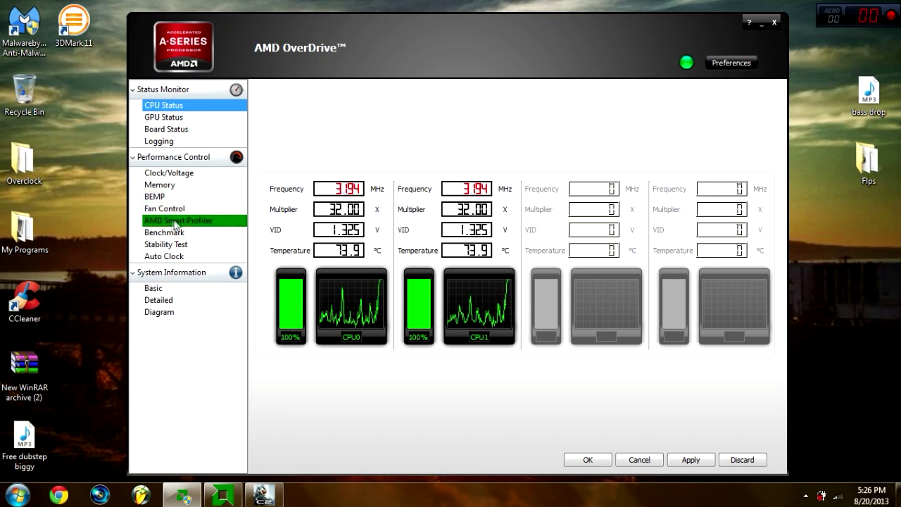
pyautogui.click(169, 173)
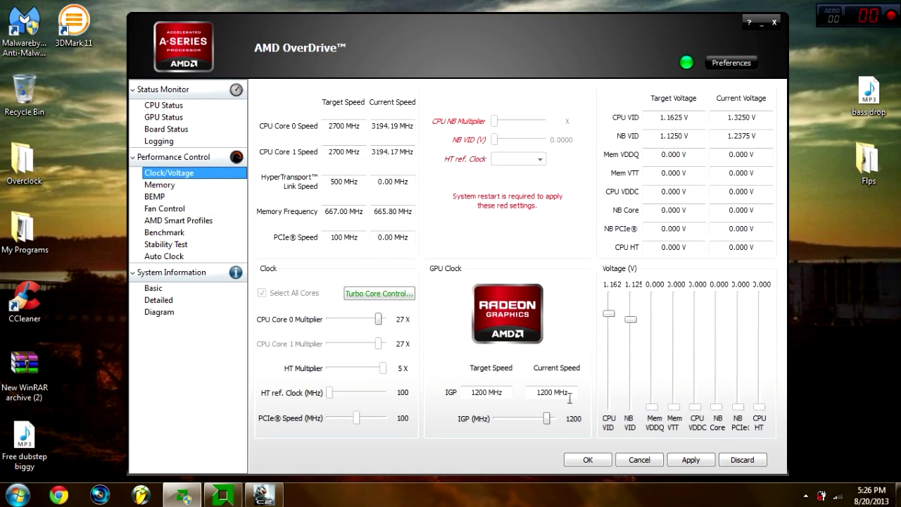
pyautogui.click(271, 492)
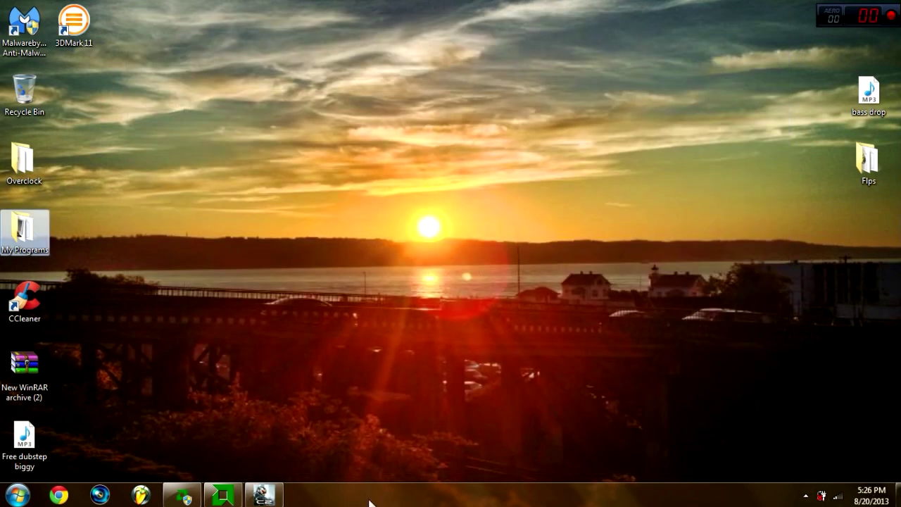
pyautogui.click(255, 495)
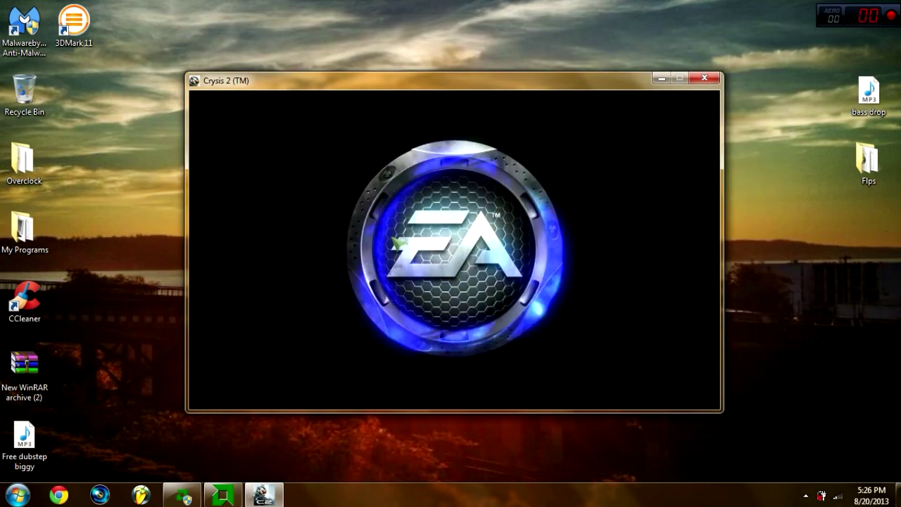